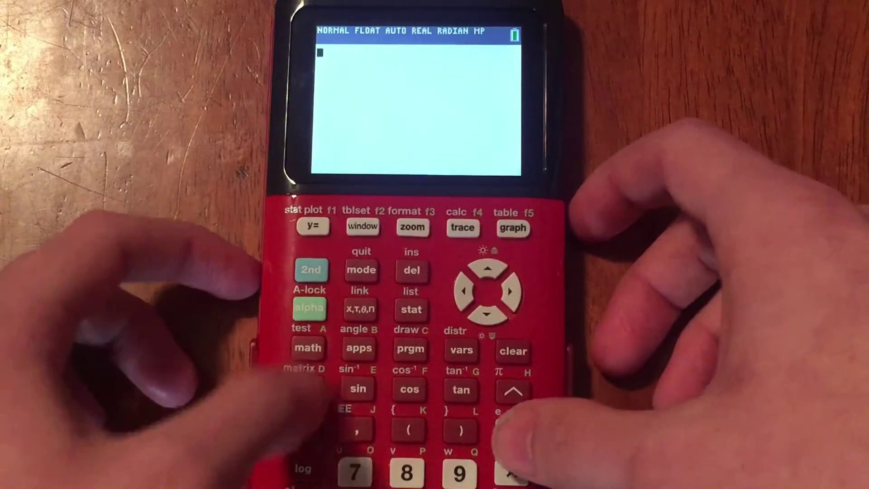
# Launch the OIRAM game from the calculator's program list.
pyautogui.press('prgm')
pyautogui.press('Down')
pyautogui.press('Down')
pyautogui.press('Down')
pyautogui.press('Return')
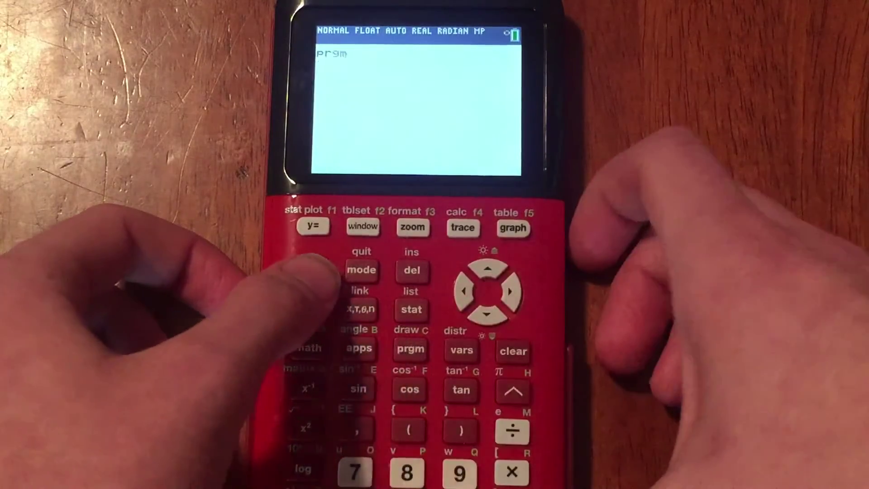
pyautogui.press('Return')
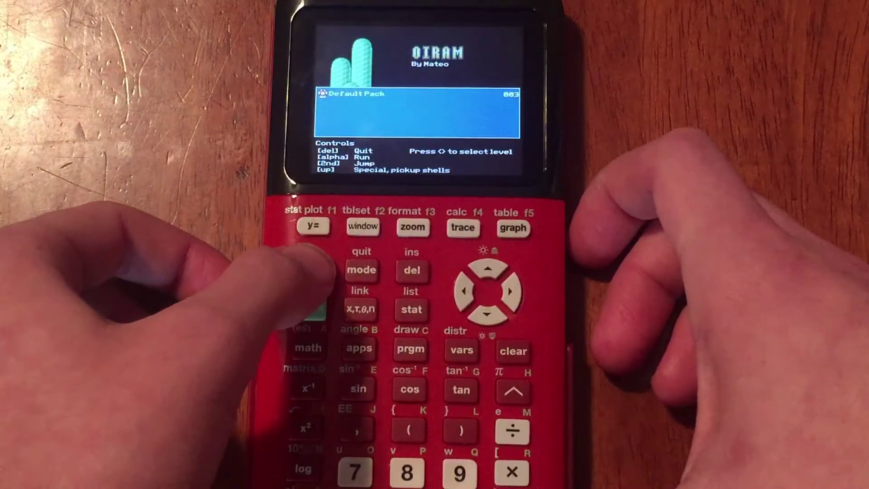
# Play OIRAM level 003, running and jumping the character rightward through the level.
pyautogui.press('alpha')
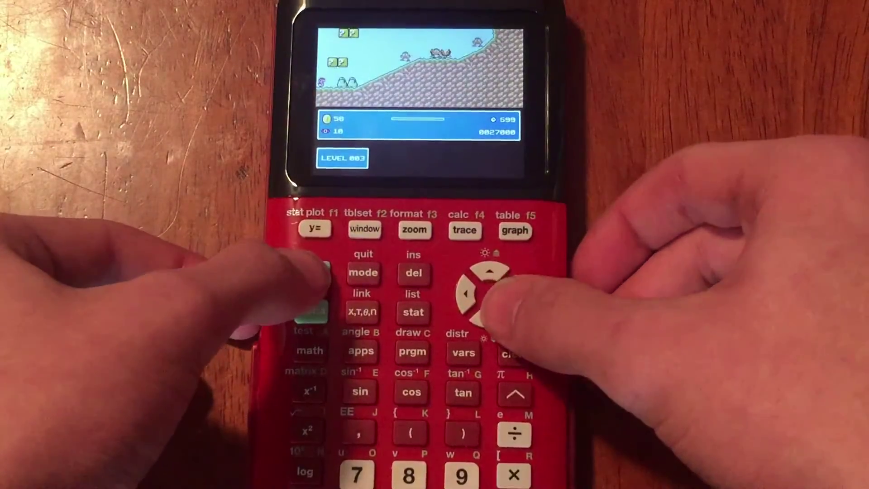
pyautogui.press('Right')
pyautogui.press('2nd')
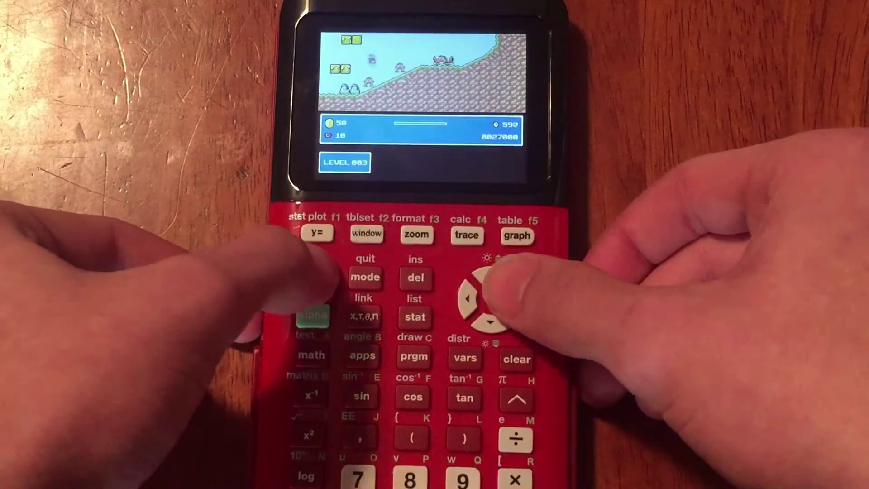
pyautogui.press('Right')
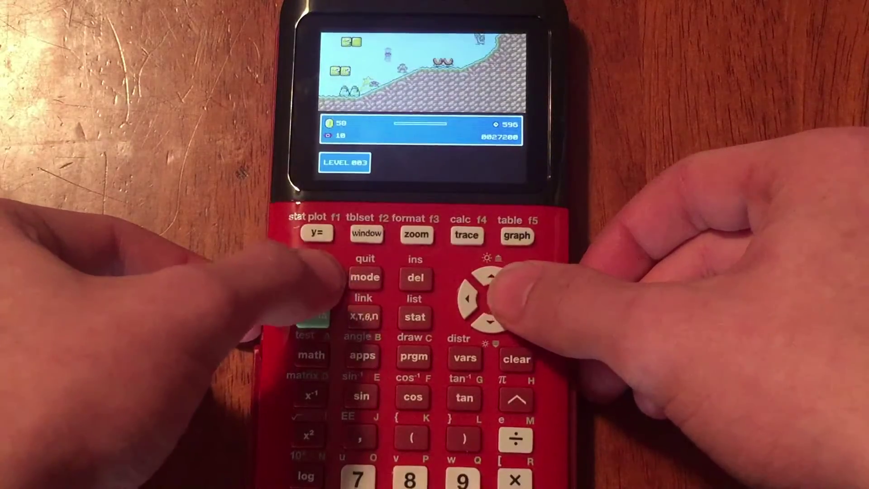
pyautogui.press('Right')
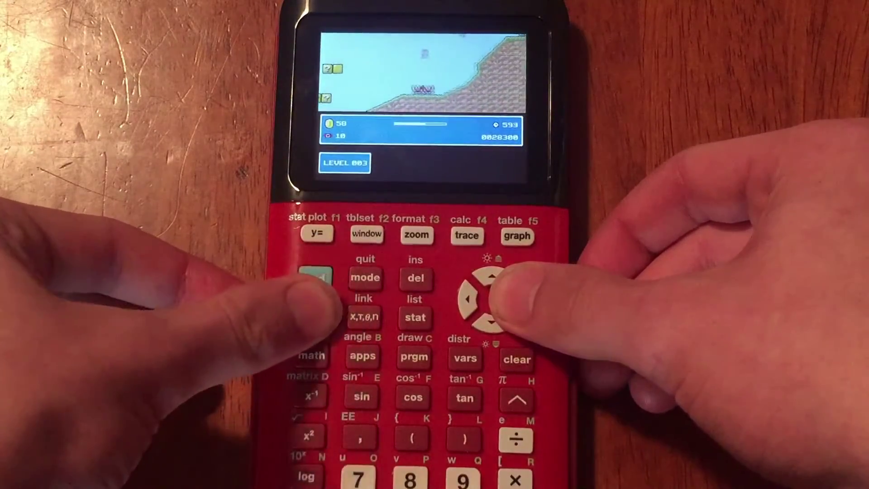
pyautogui.press('Right')
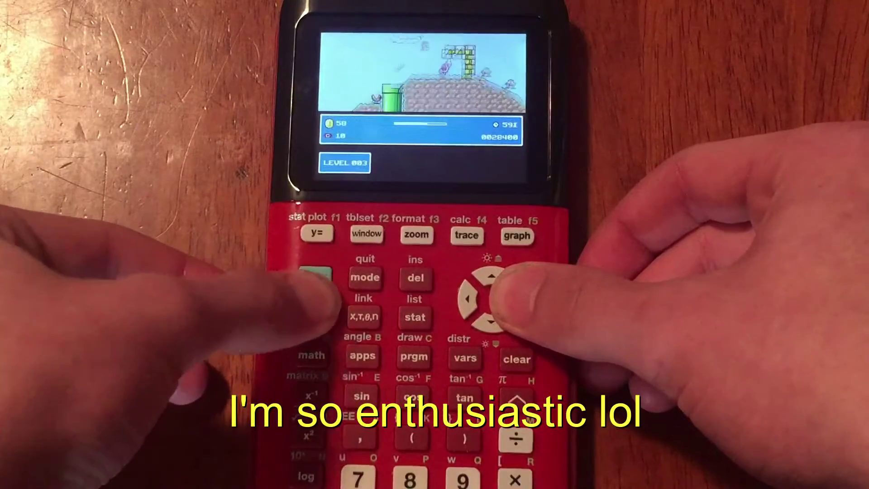
pyautogui.press('Right')
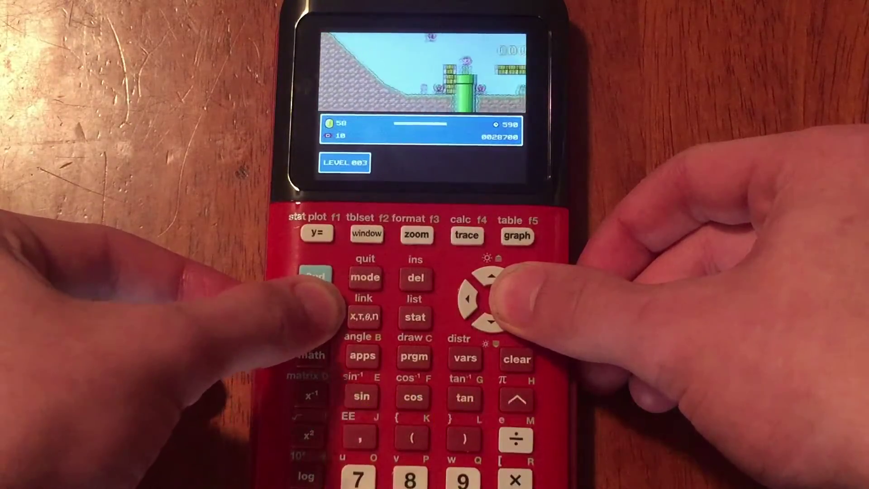
pyautogui.press('Right')
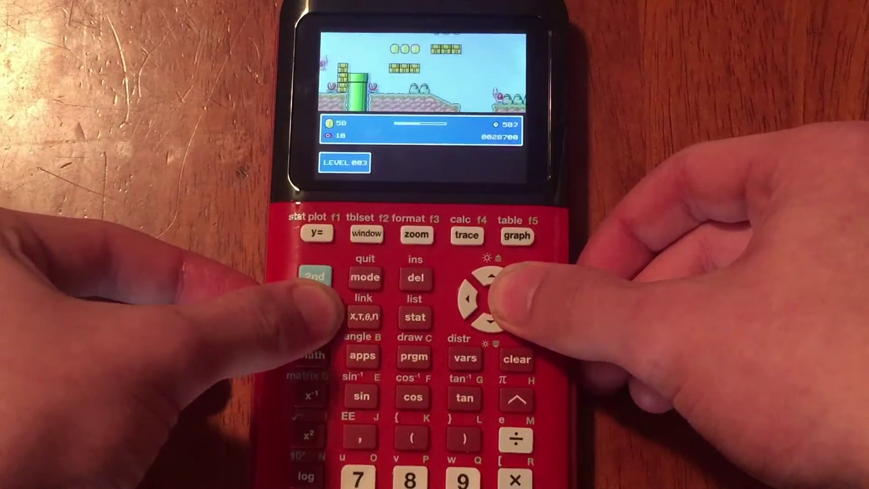
pyautogui.press('Right')
pyautogui.press('Right')
pyautogui.press('Right')
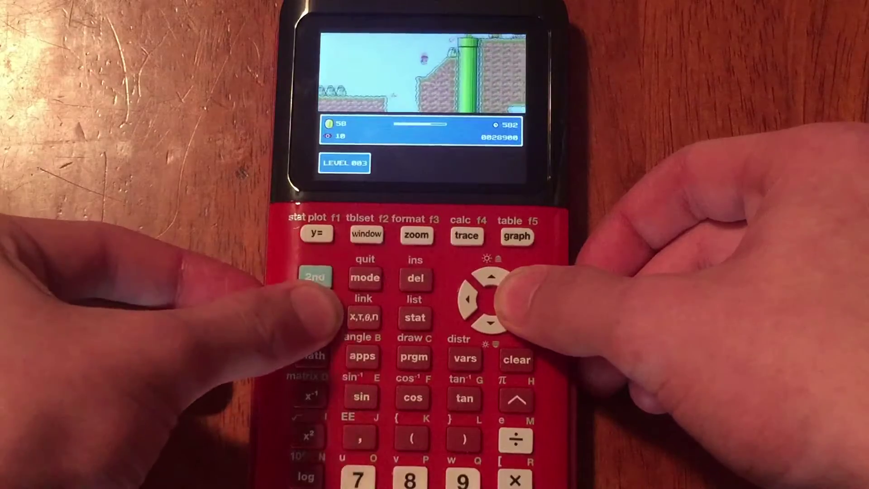
pyautogui.press('Down')
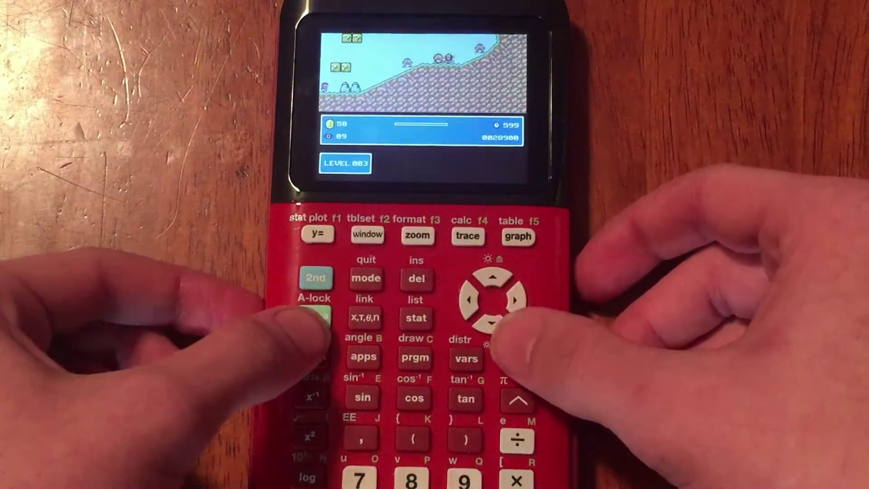
# Quit OIRAM and return to the calculator's home screen.
pyautogui.press('Delete')
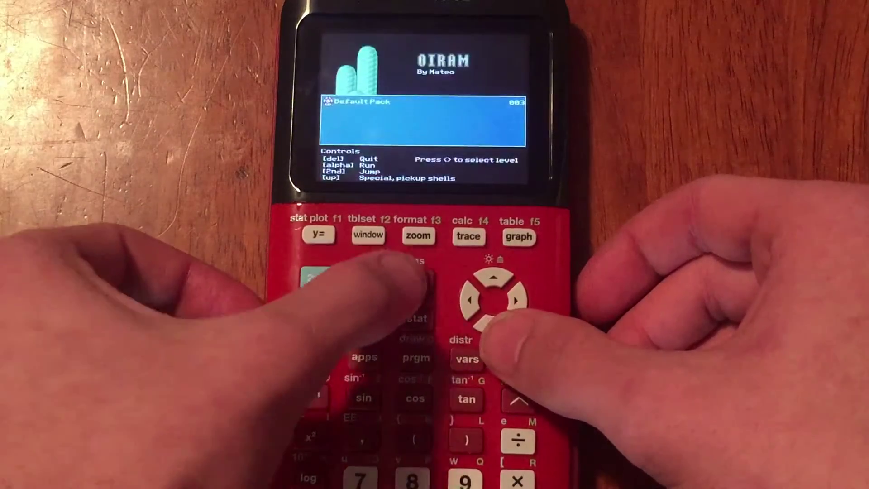
pyautogui.press('Delete')
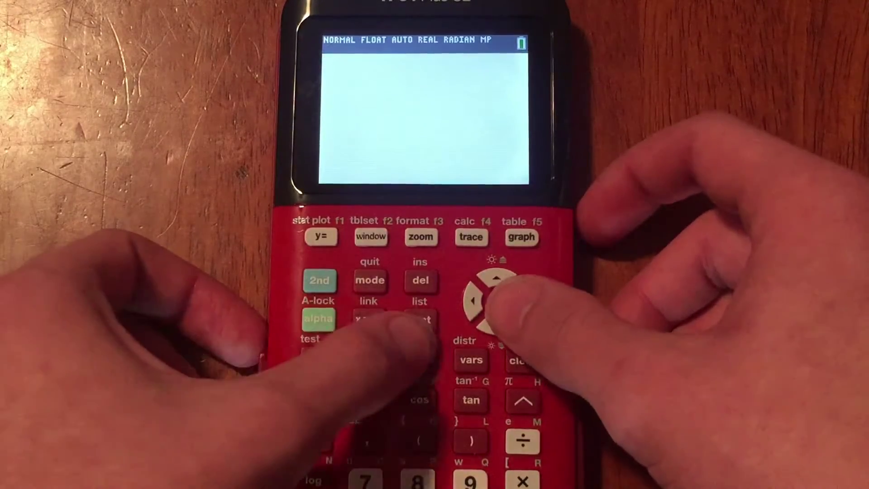
pyautogui.press('p')
pyautogui.press('Escape')
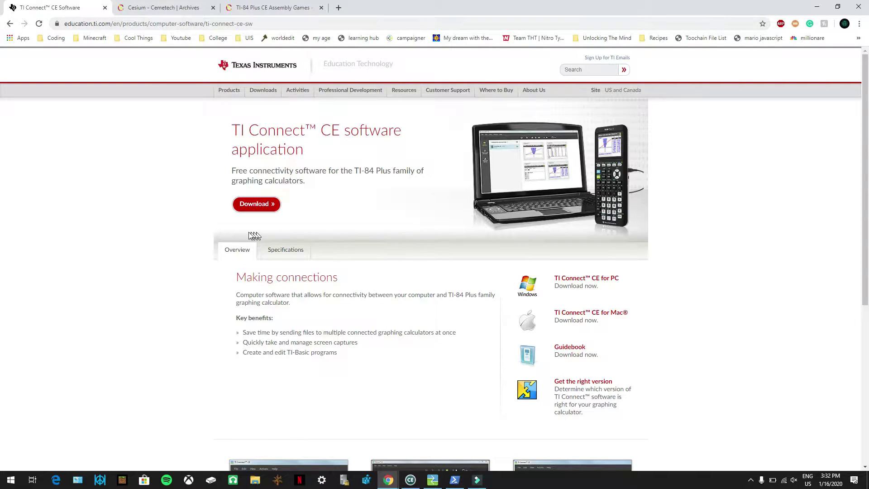
# Download the TI Connect CE Software for Windows (EXE) installer from the TI Education site.
pyautogui.click(257, 204)
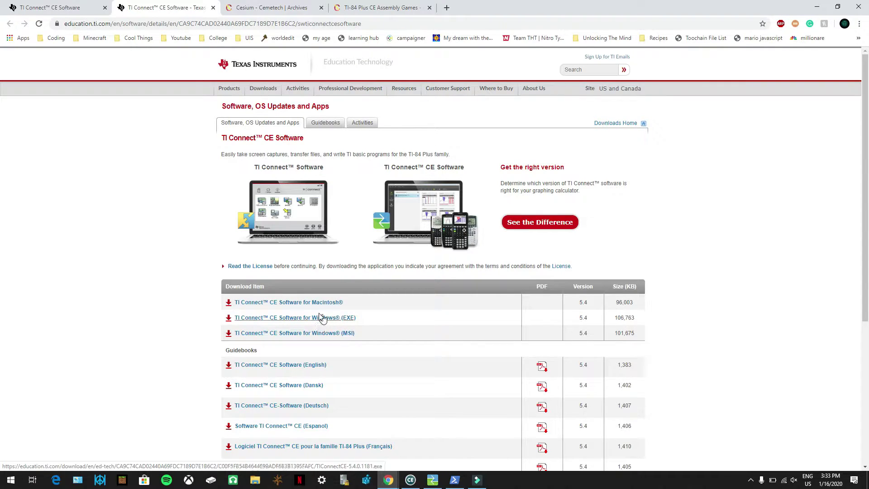
pyautogui.click(305, 319)
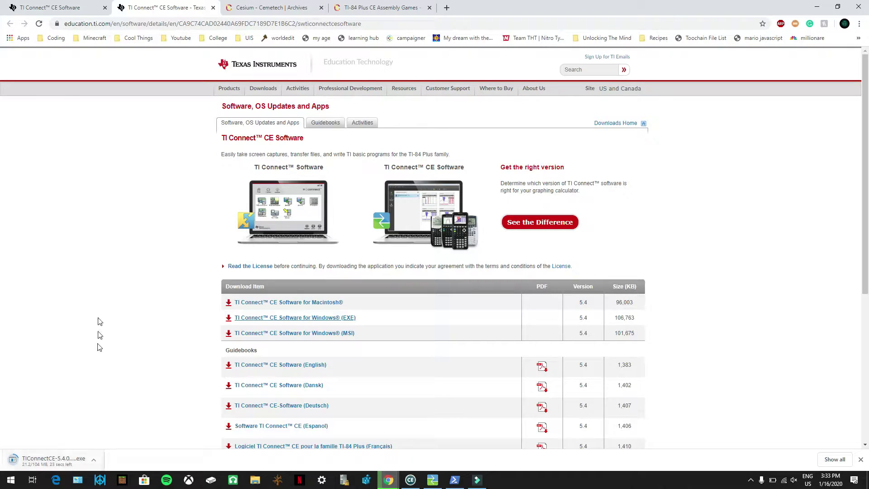
pyautogui.click(265, 10)
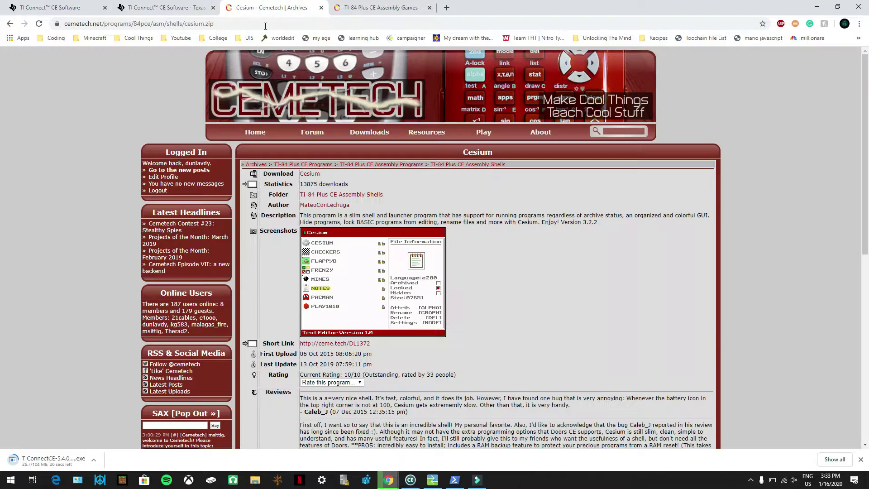
# Download the cesium.zip archive from Cemetech.
pyautogui.click(197, 24)
pyautogui.click(156, 84)
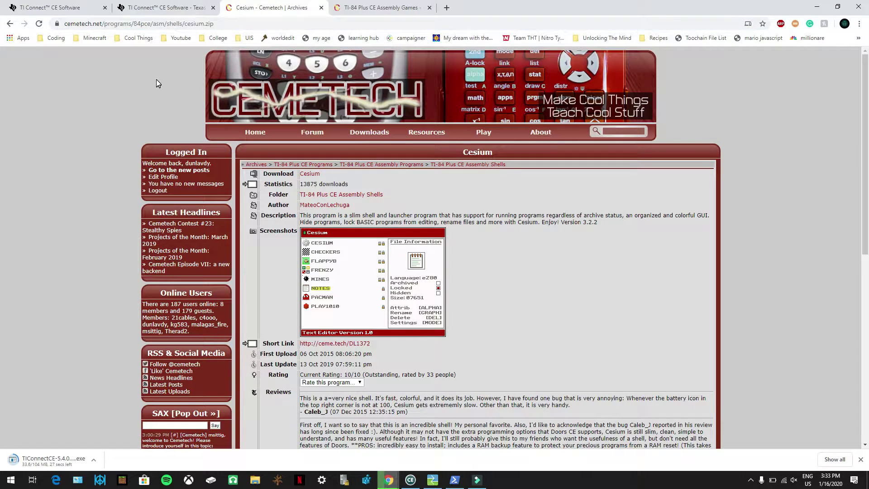
pyautogui.click(310, 175)
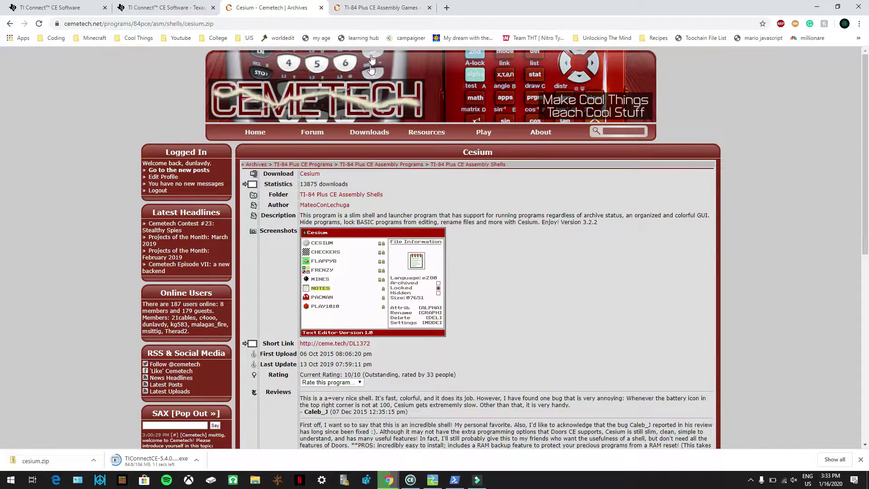
# Download 2048ce.zip from Cemetech's TI-84 Plus CE assembly games archive.
pyautogui.click(358, 7)
pyautogui.scroll(-2, 330, 214)
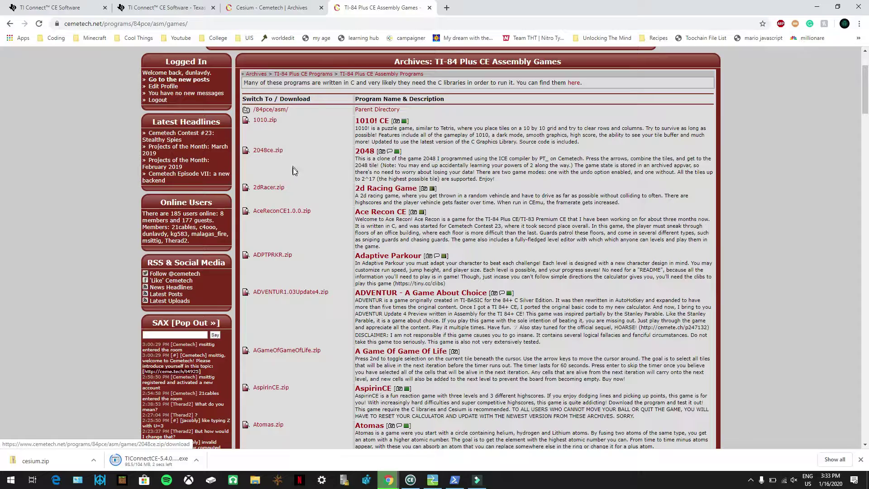
pyautogui.scroll(-20, 314, 215)
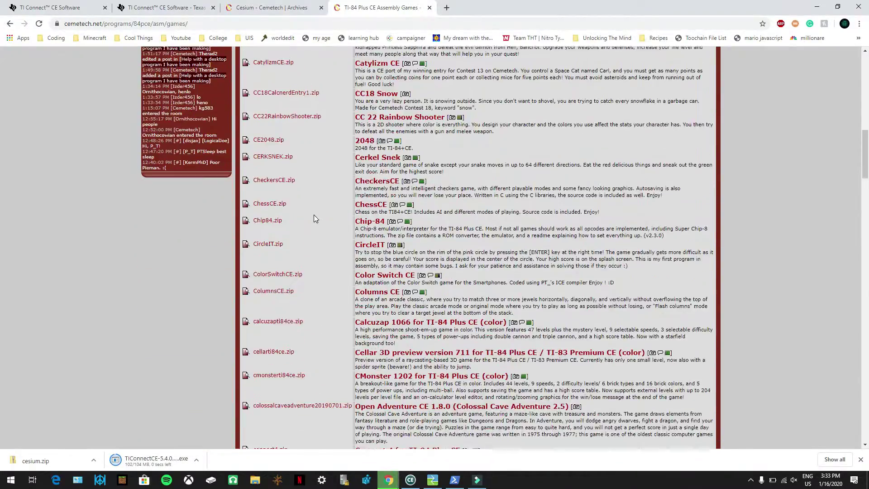
pyautogui.scroll(4, 313, 214)
pyautogui.scroll(1, 389, 248)
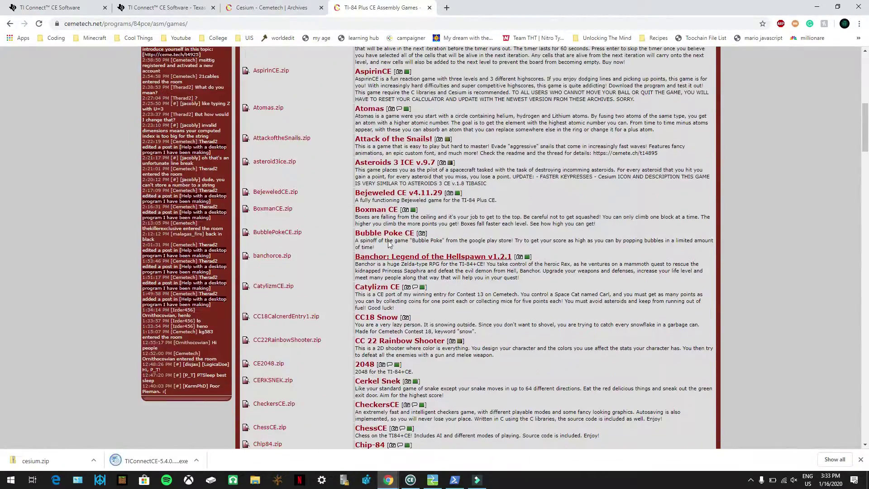
pyautogui.moveTo(354, 225); pyautogui.dragTo(420, 240)
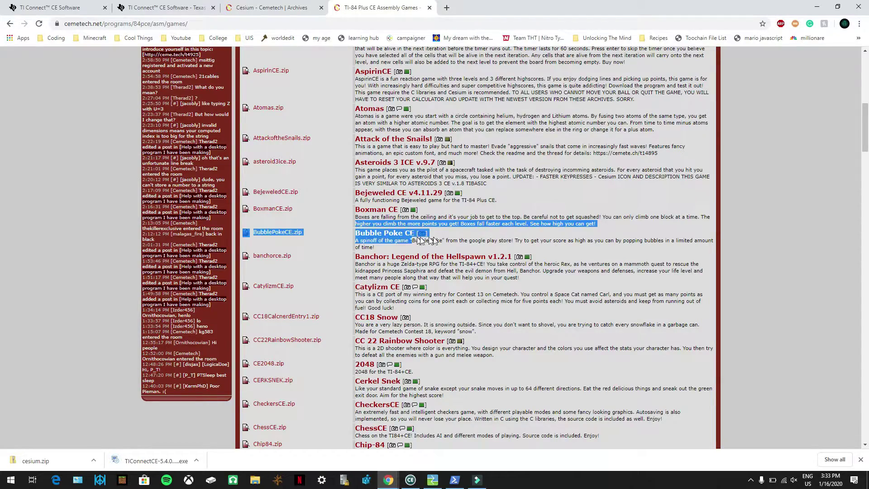
pyautogui.click(434, 245)
pyautogui.scroll(-15, 426, 243)
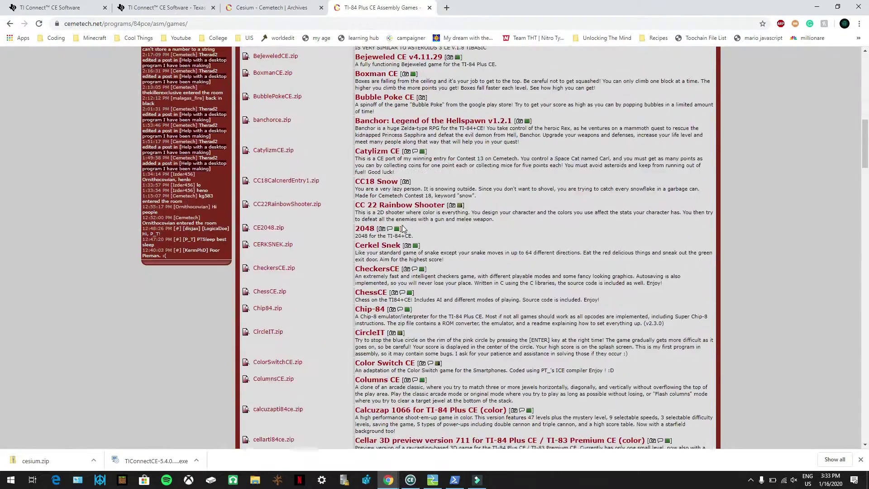
pyautogui.scroll(20, 401, 230)
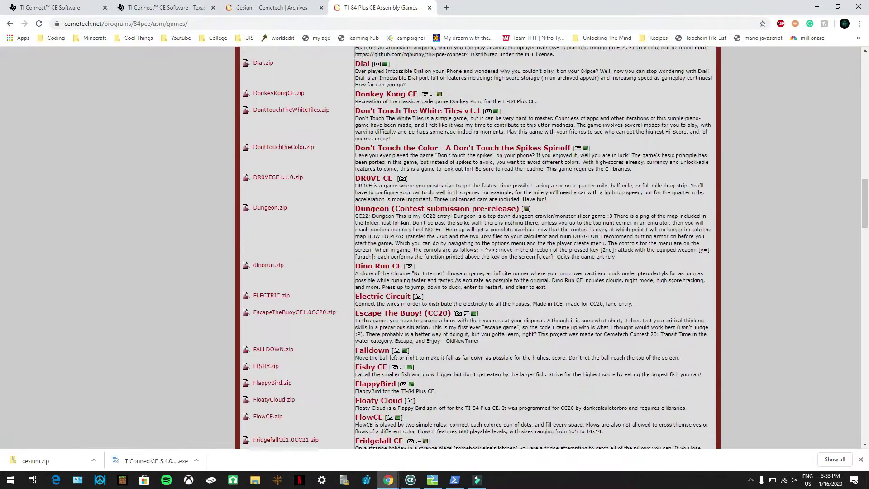
pyautogui.scroll(2, 405, 226)
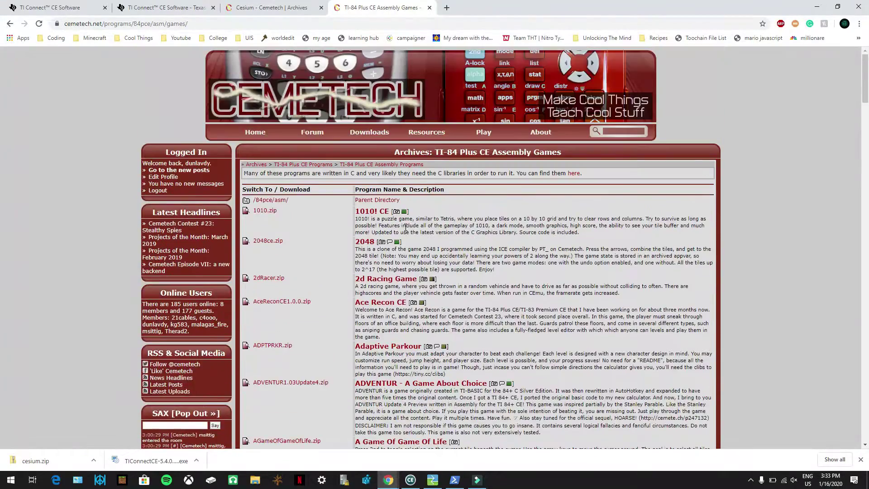
pyautogui.click(266, 199)
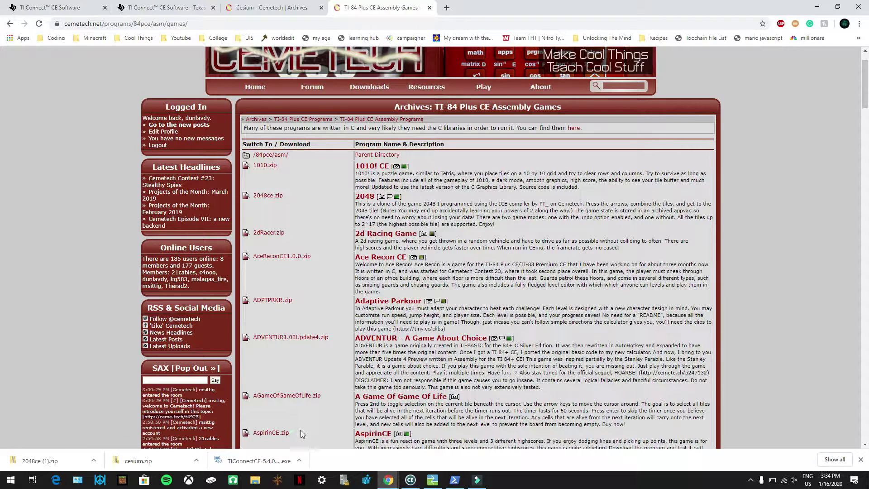
pyautogui.press('super+d')
# Launch TI Connect CE so it lists the connected TI-84 Plus CE on OS 5.3.1.
pyautogui.click(19, 122)
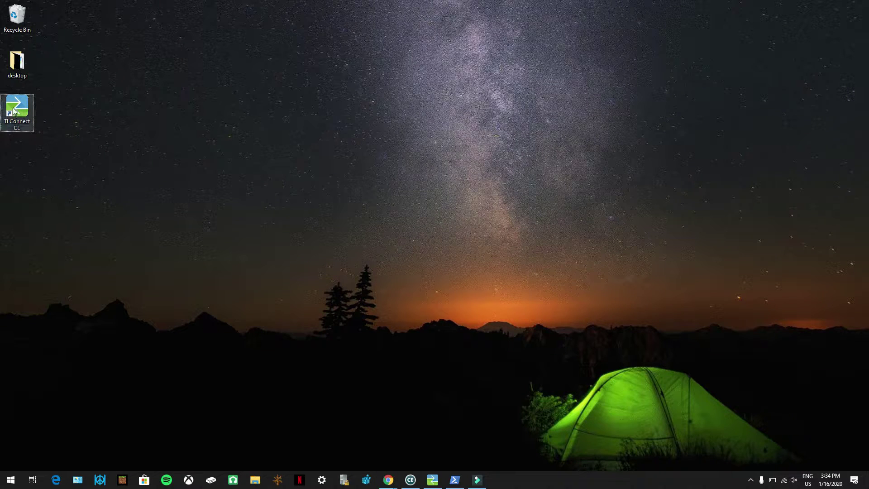
pyautogui.click(433, 480)
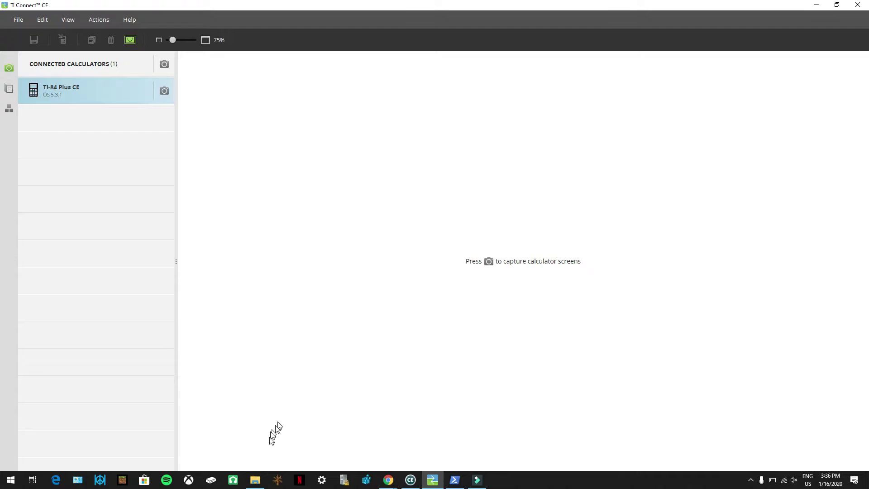
pyautogui.click(257, 479)
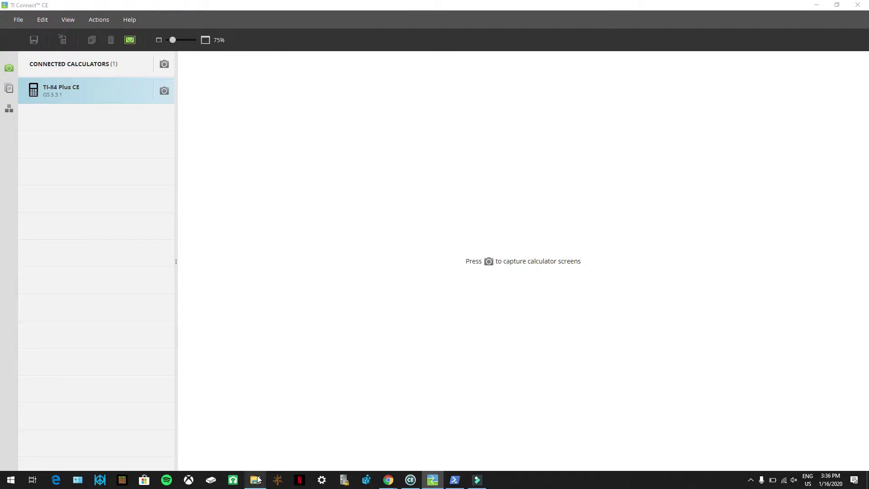
# Extract the 2048ce (1) zip into its default folder in Downloads.
pyautogui.doubleClick(543, 247)
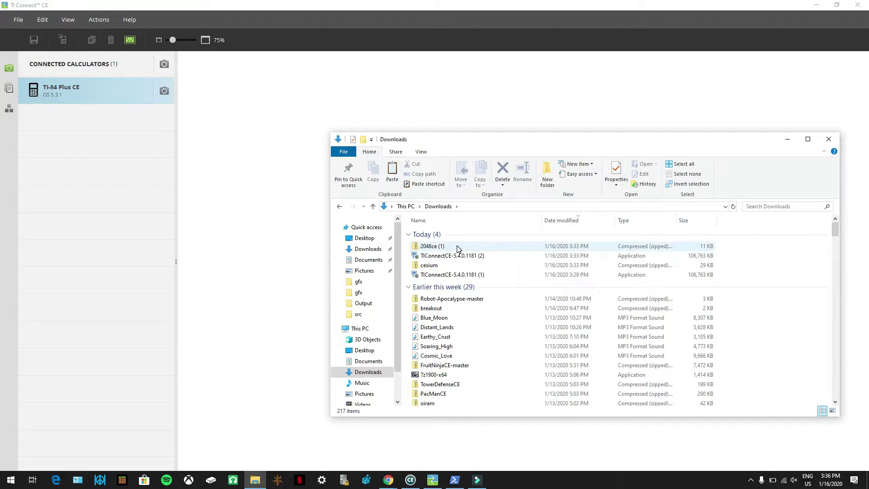
pyautogui.click(456, 247)
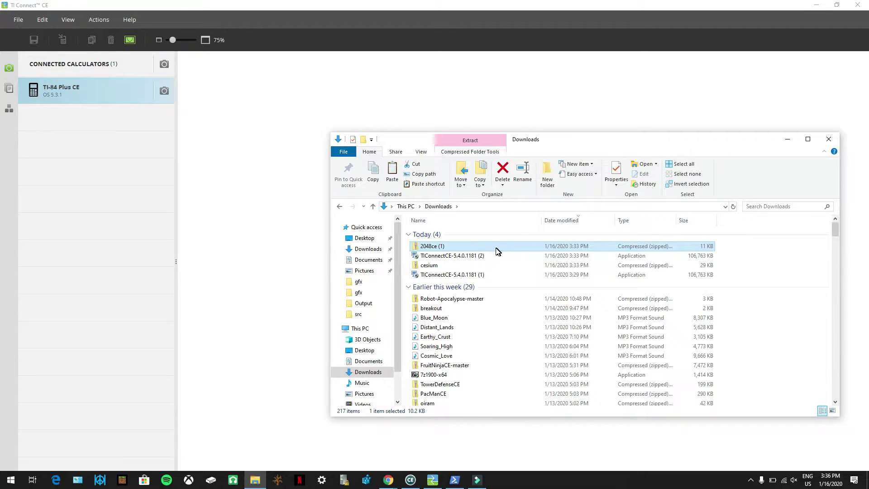
pyautogui.click(468, 151)
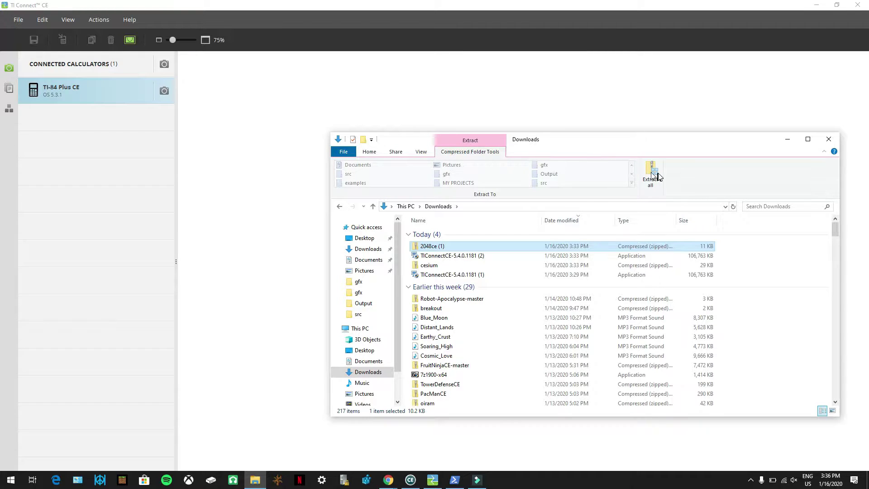
pyautogui.click(651, 175)
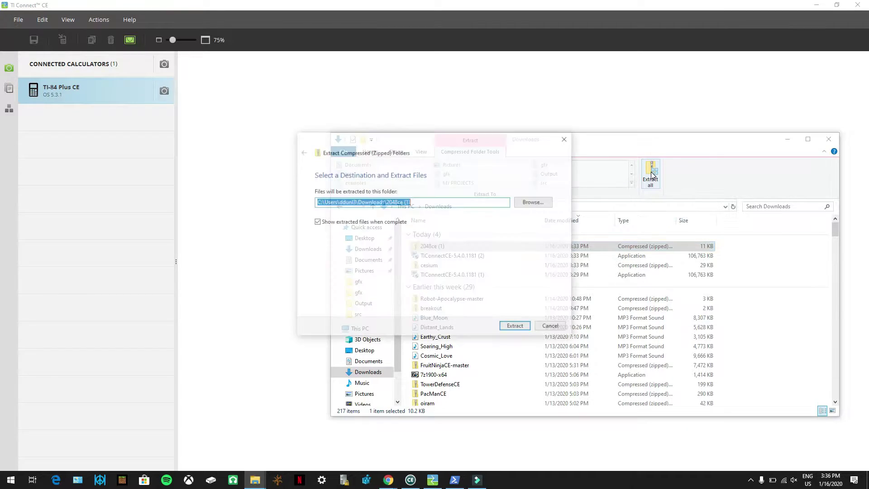
pyautogui.click(515, 327)
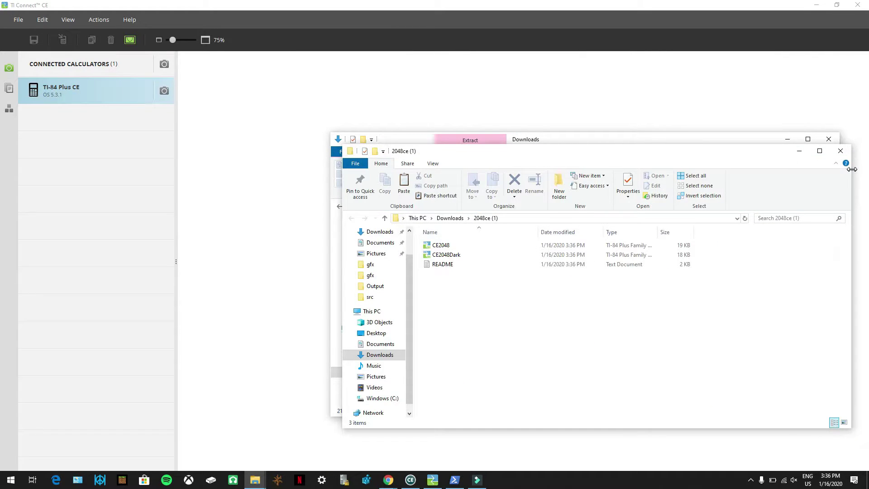
pyautogui.click(837, 149)
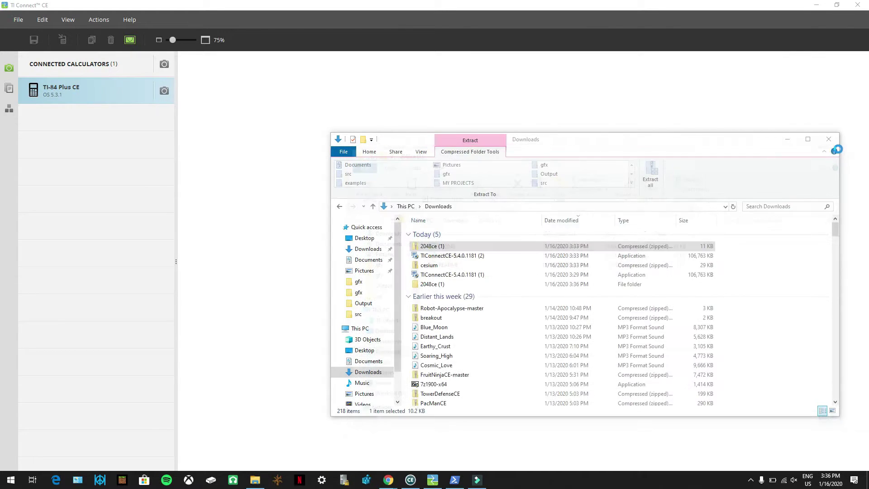
# Extract the cesium zip into its own folder, then close the Explorer windows.
pyautogui.click(447, 266)
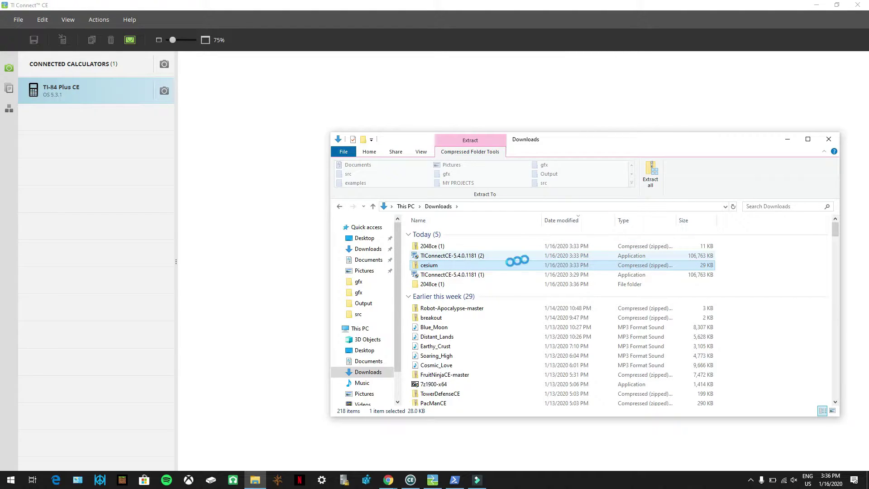
pyautogui.click(651, 183)
pyautogui.click(513, 326)
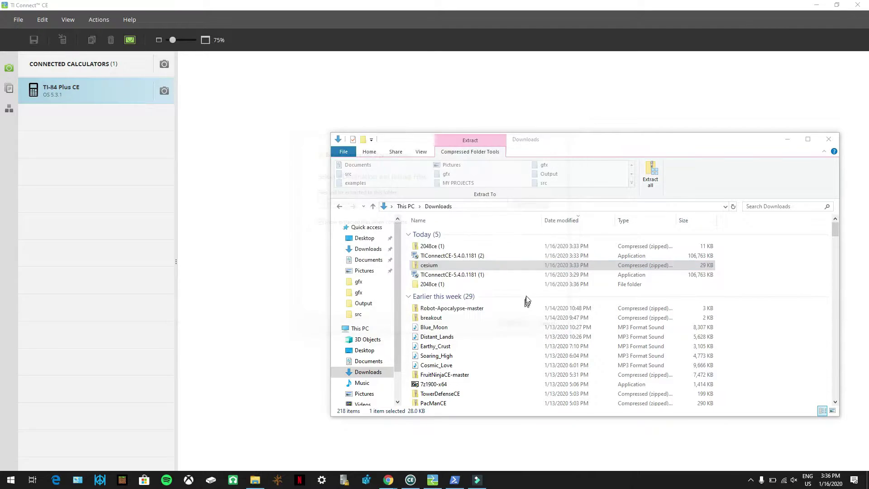
pyautogui.click(849, 162)
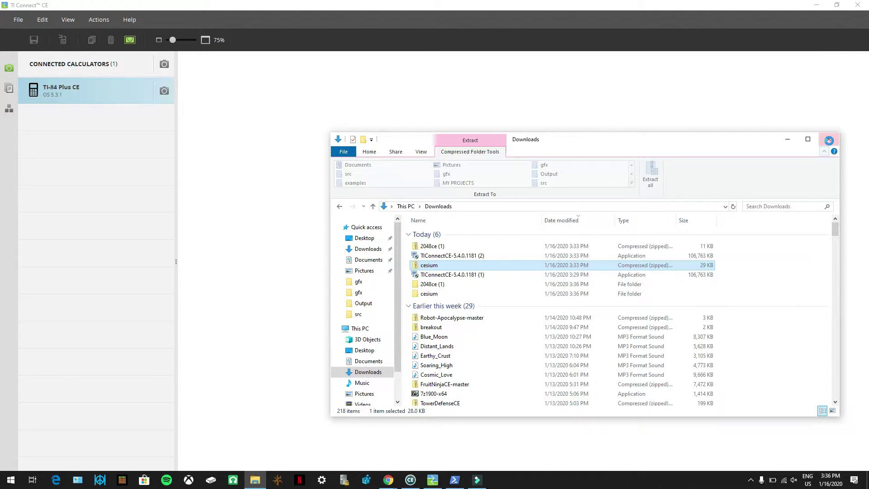
pyautogui.click(829, 140)
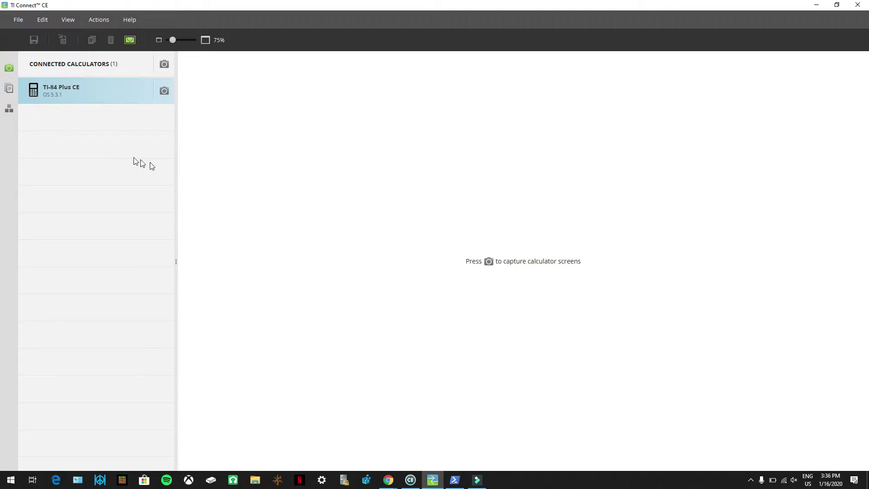
# Send Downloads\cesium\cesium\cesium.8xp to the calculator with Location set to Archive.
pyautogui.click(9, 90)
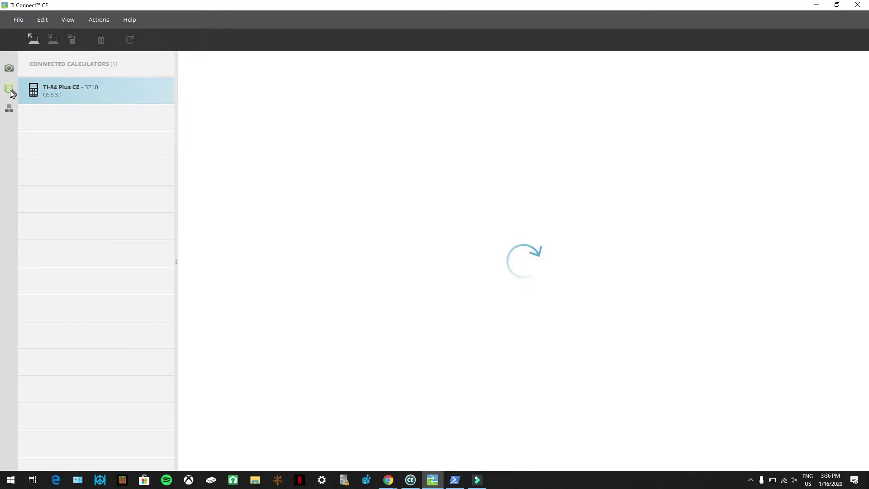
pyautogui.scroll(-7, 430, 202)
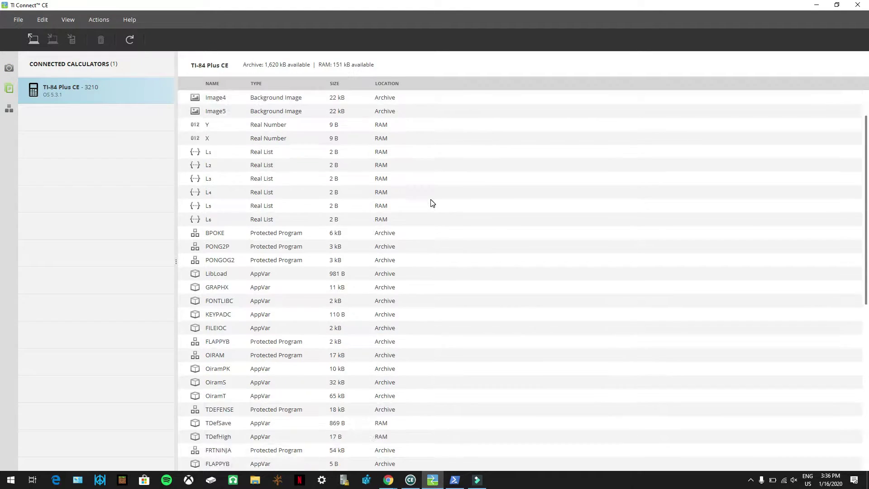
pyautogui.scroll(7, 422, 247)
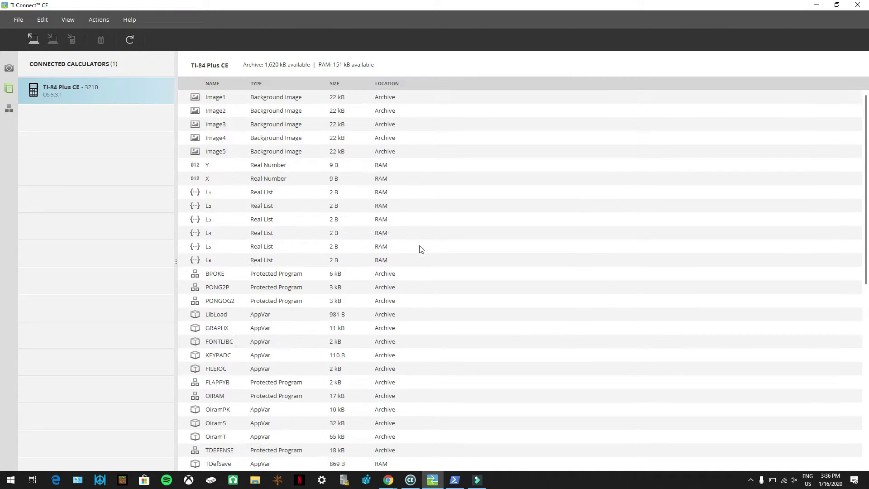
pyautogui.click(33, 41)
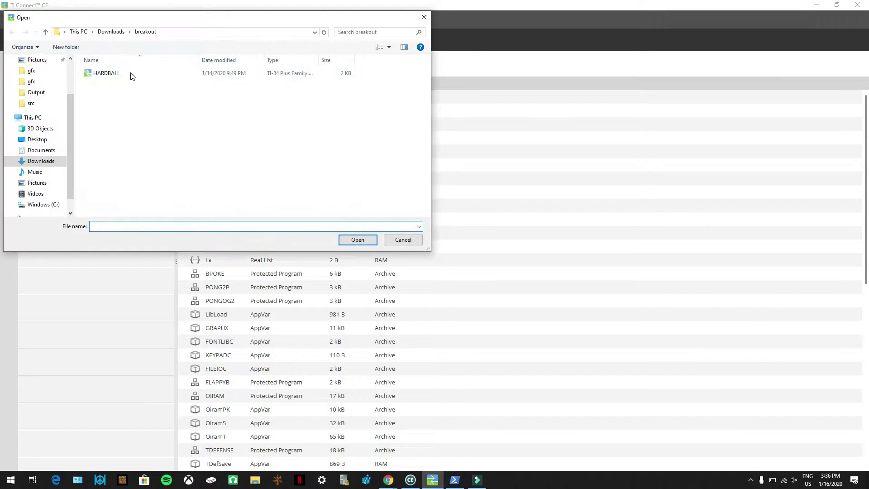
pyautogui.click(111, 32)
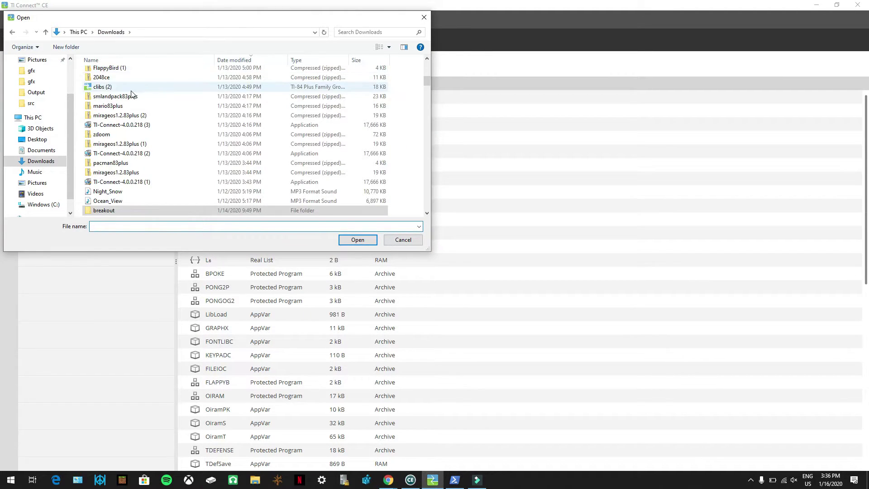
pyautogui.scroll(6, 150, 95)
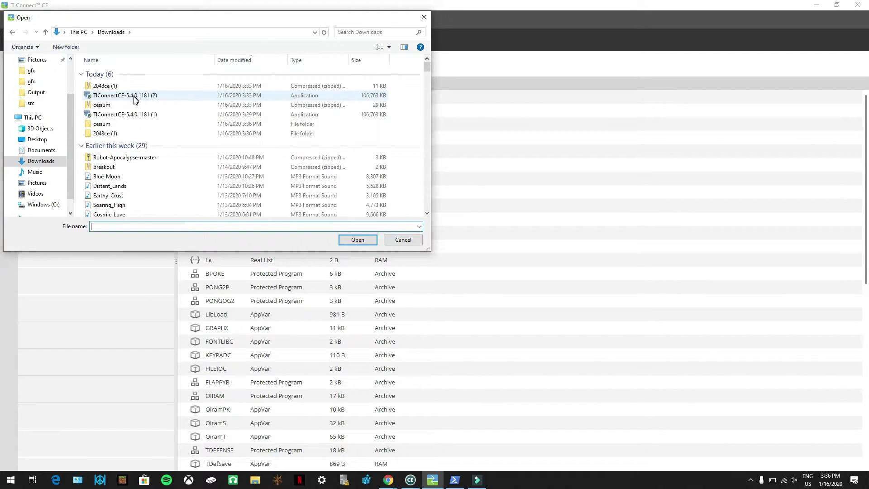
pyautogui.doubleClick(115, 124)
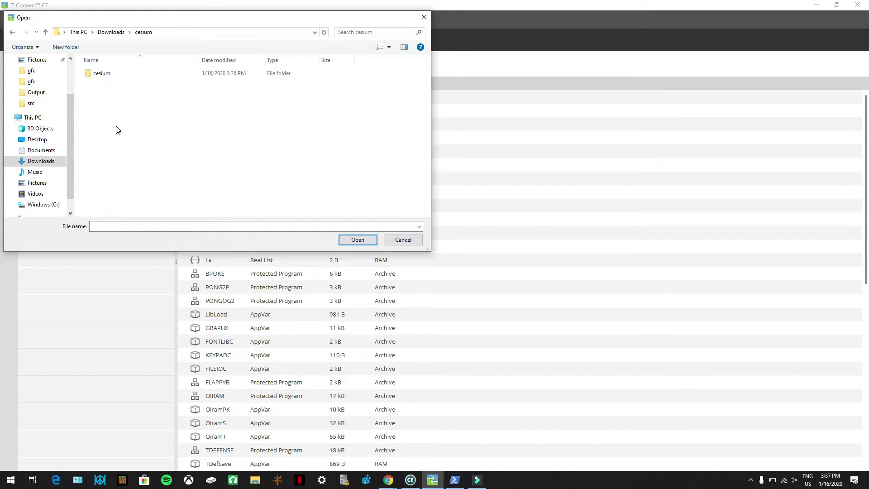
pyautogui.doubleClick(125, 75)
pyautogui.doubleClick(128, 76)
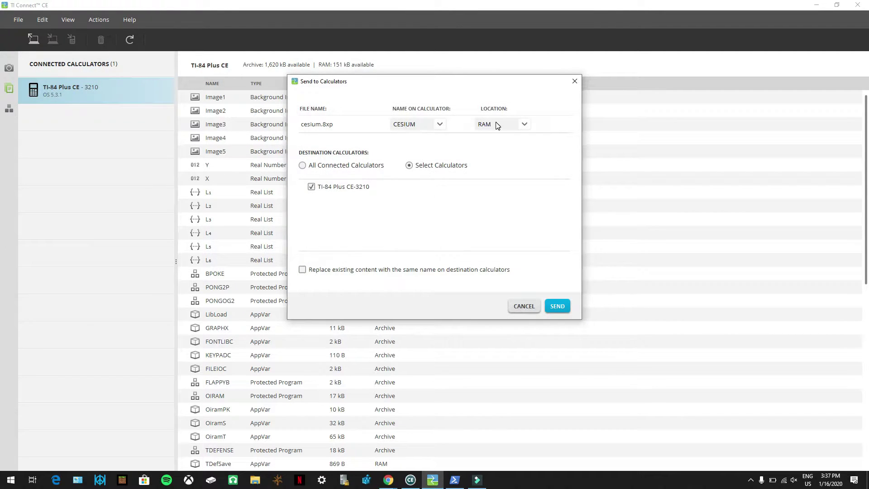
pyautogui.click(522, 125)
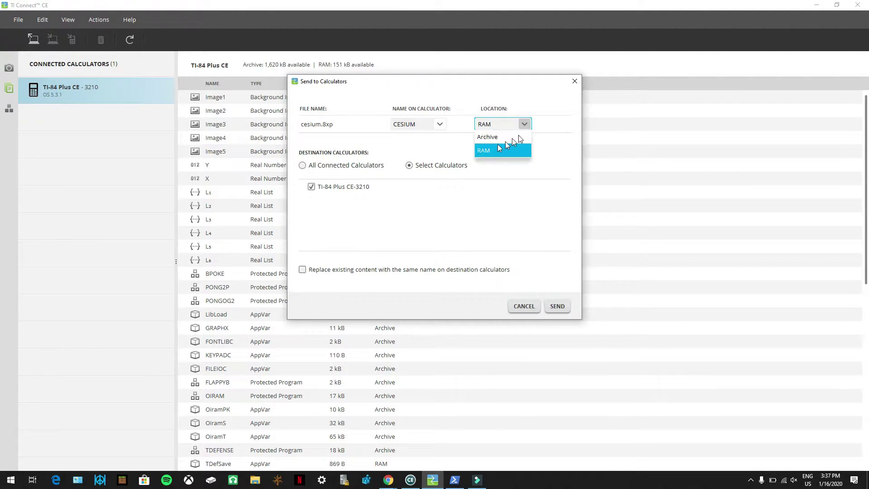
pyautogui.click(494, 140)
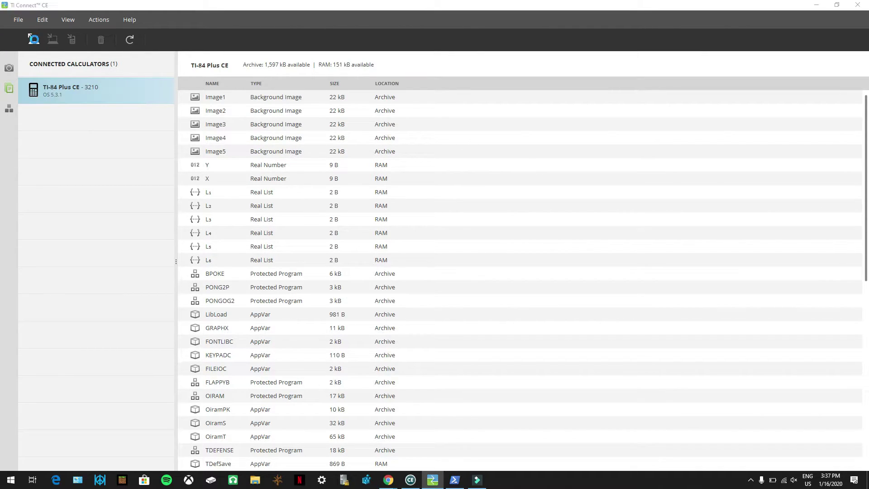
# Send CE2048 from the 2048ce (1) folder to the calculator, stored in Archive.
pyautogui.click(33, 38)
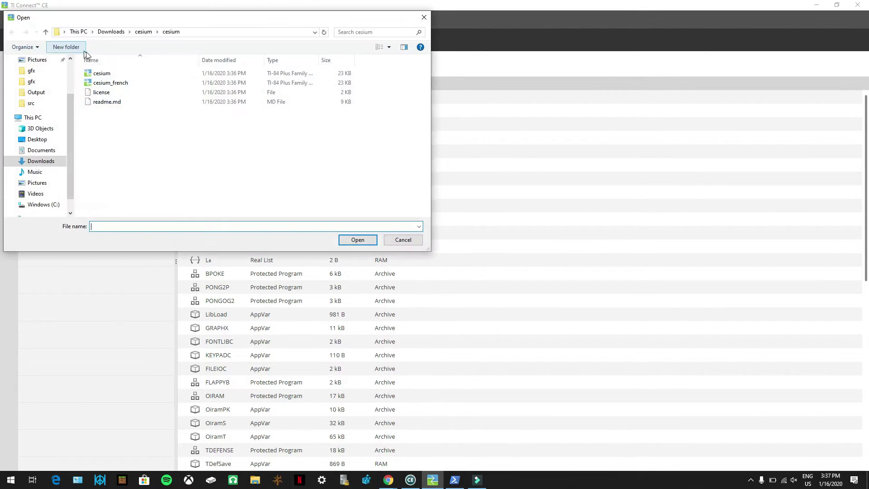
pyautogui.click(110, 33)
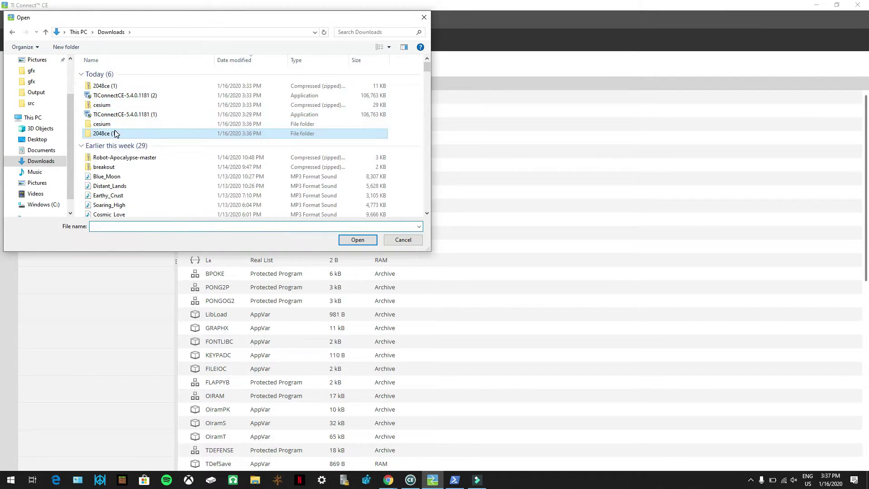
pyautogui.doubleClick(115, 133)
pyautogui.doubleClick(133, 74)
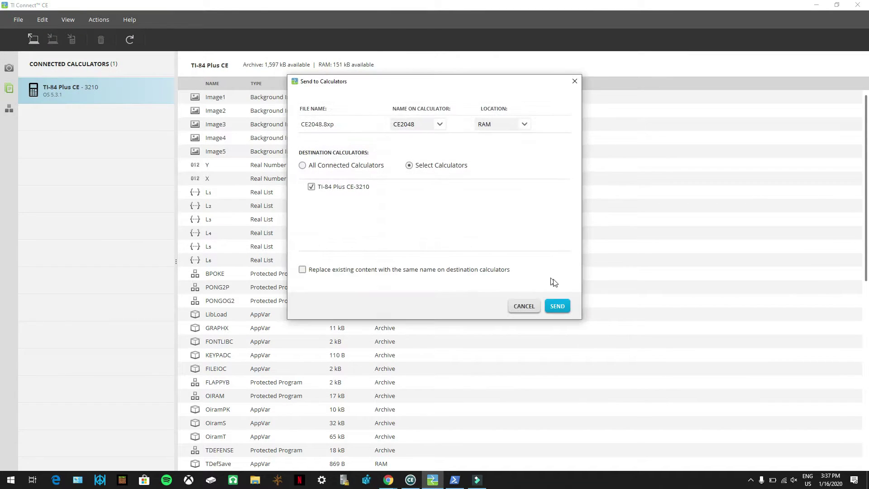
pyautogui.click(522, 129)
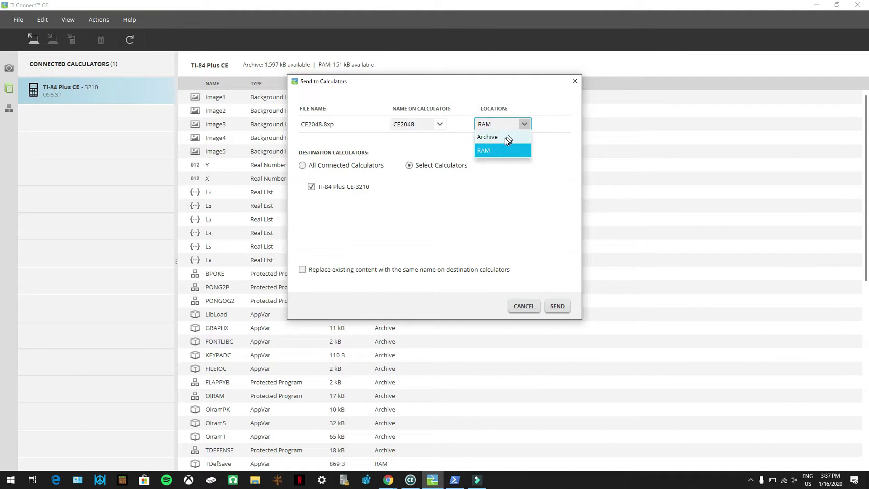
pyautogui.click(504, 137)
pyautogui.click(556, 307)
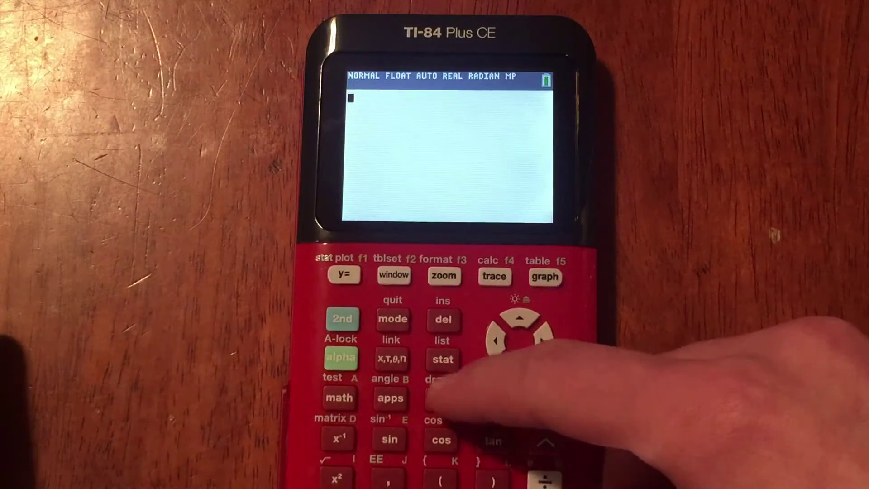
pyautogui.press('prgm')
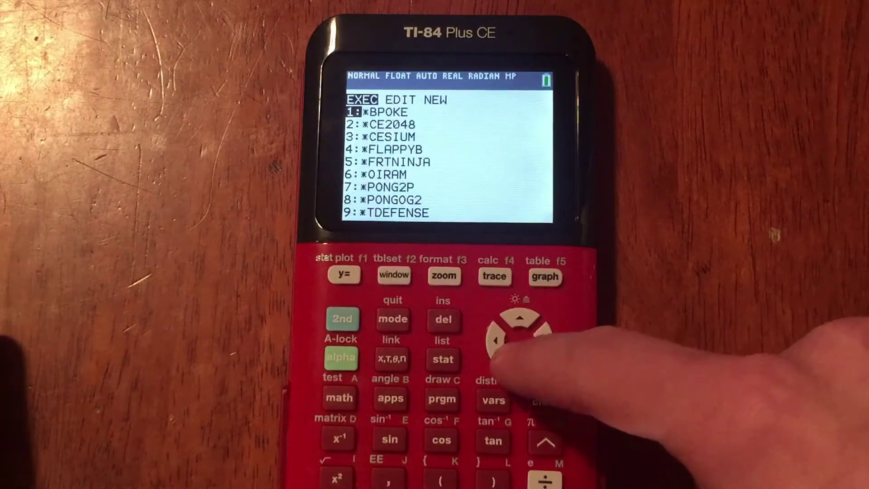
pyautogui.press('Down')
pyautogui.press('Down')
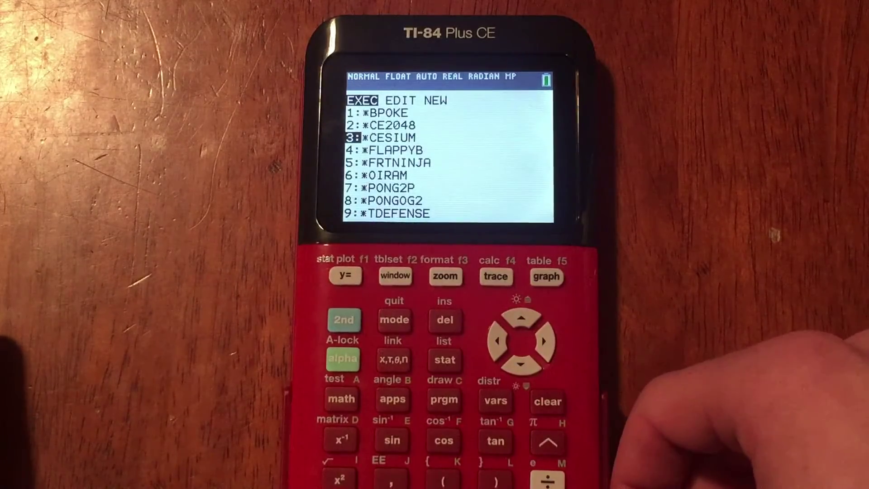
pyautogui.press('Return')
pyautogui.press('Return')
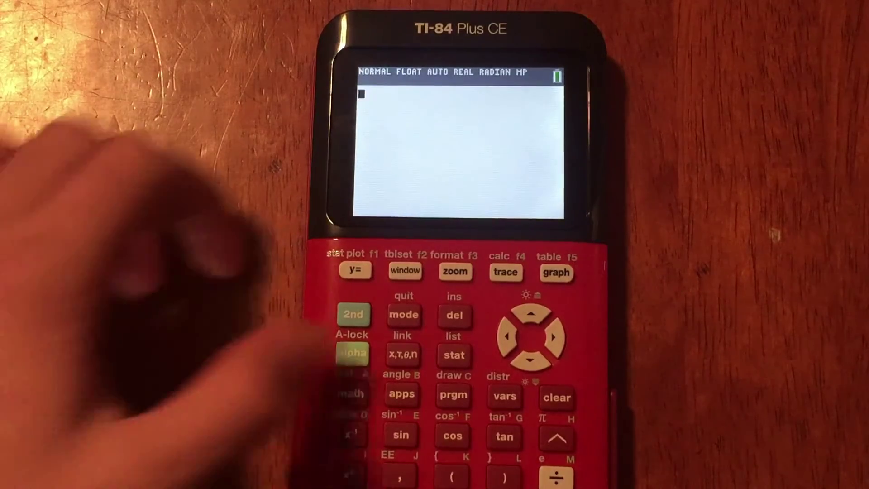
pyautogui.press('prgm')
pyautogui.press('Down')
pyautogui.press('Down')
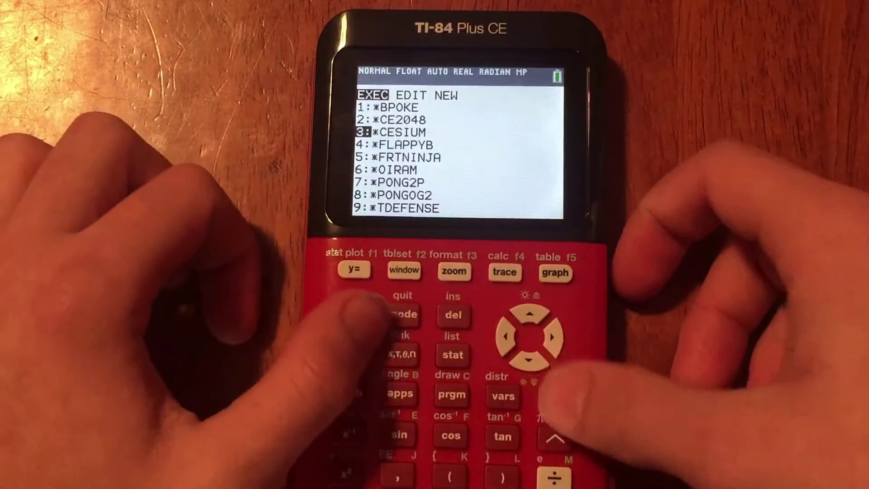
pyautogui.press('2nd')
pyautogui.press('mode')
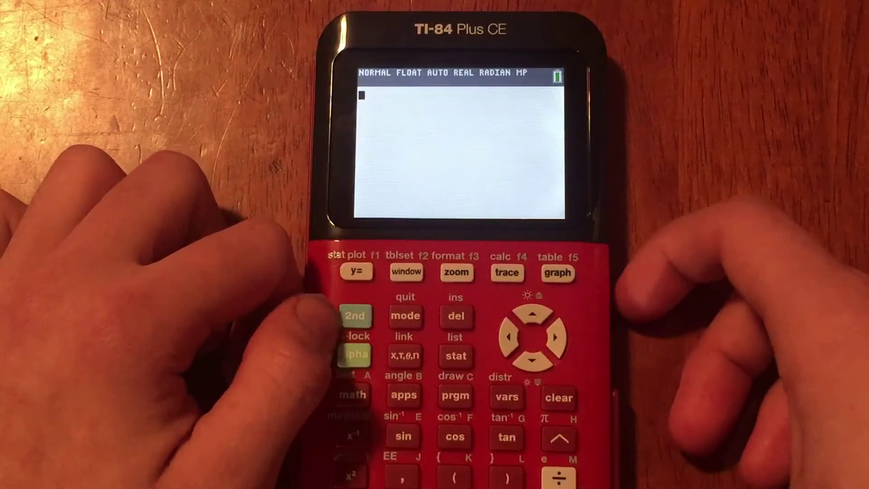
pyautogui.press('2nd')
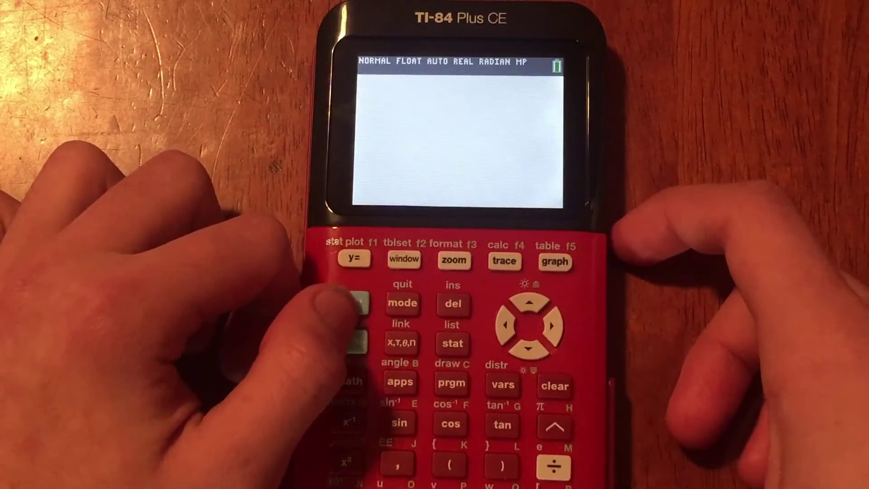
pyautogui.press('+')
# Unarchive CESIUM through Mem Management/Delete > All, then quit to the home screen.
pyautogui.press('Down')
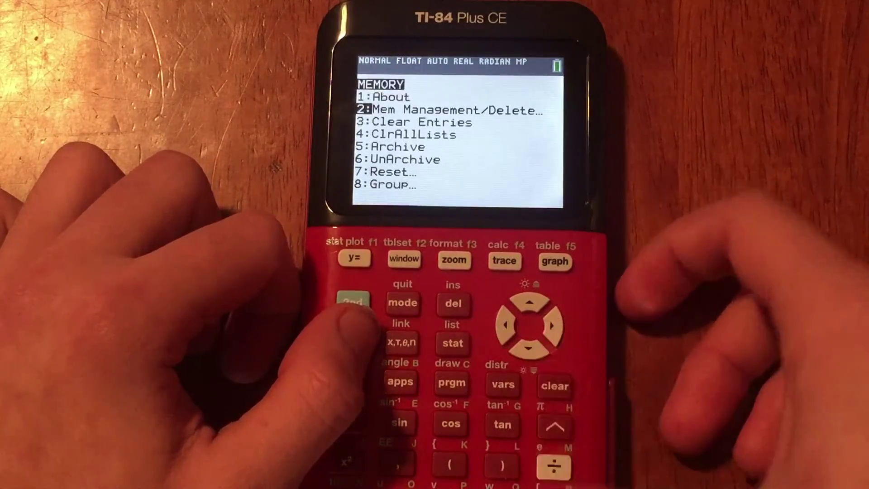
pyautogui.press('Return')
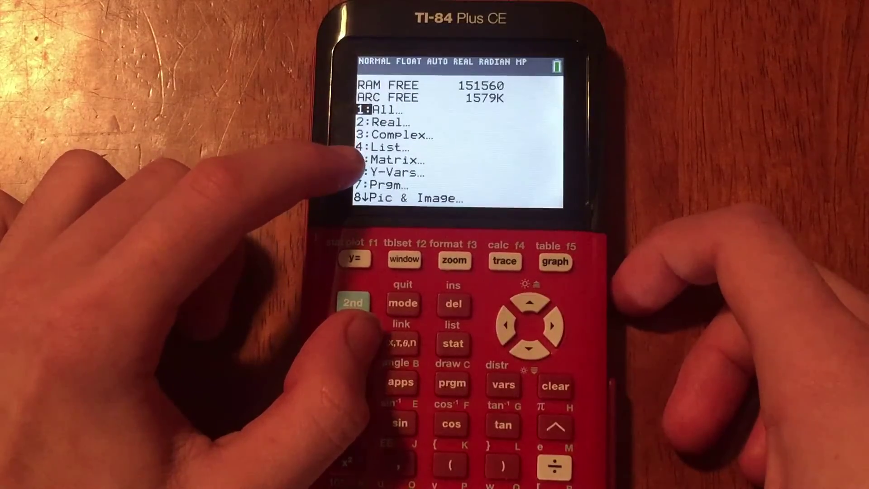
pyautogui.press('Return')
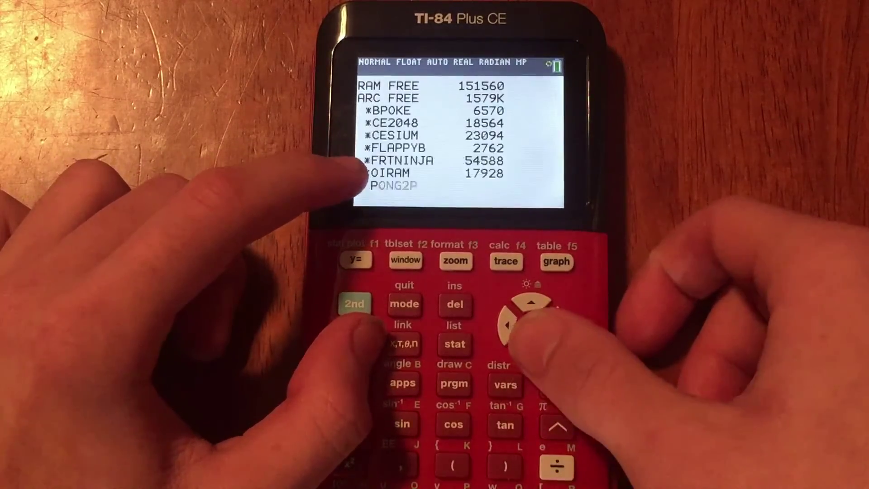
pyautogui.press('Down')
pyautogui.press('Down')
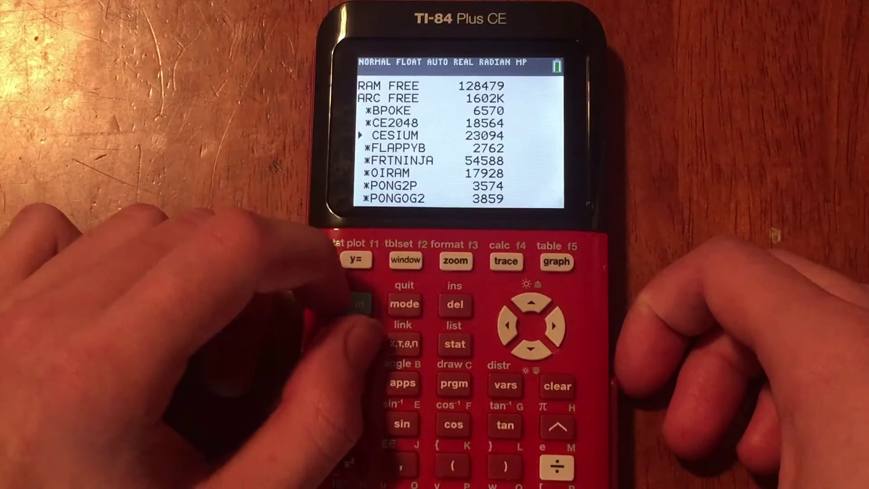
pyautogui.press('2nd')
pyautogui.press('mode')
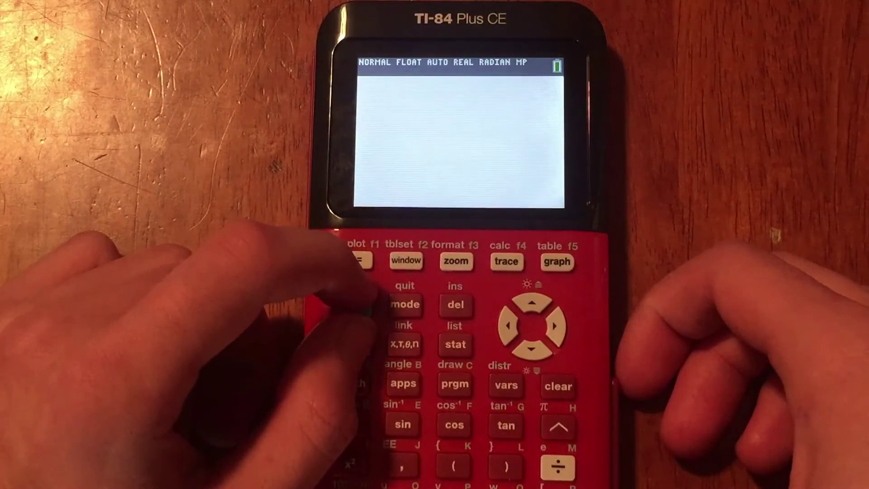
# Run the CESIUM installer from the program list and delete the installer afterward.
pyautogui.press('prgm')
pyautogui.press('Down')
pyautogui.press('Down')
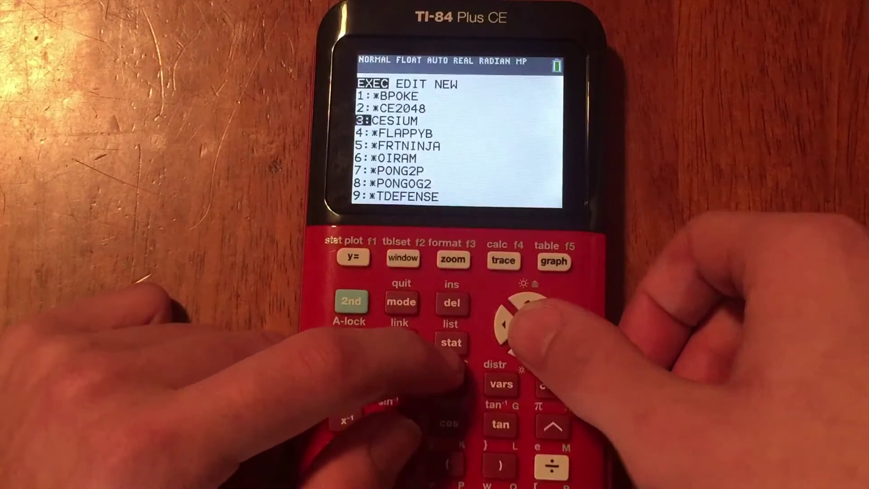
pyautogui.press('Return')
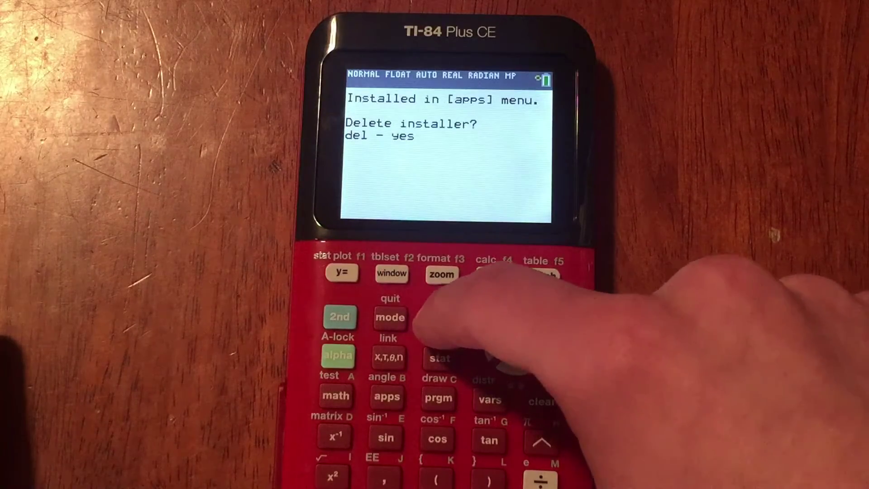
pyautogui.press('Delete')
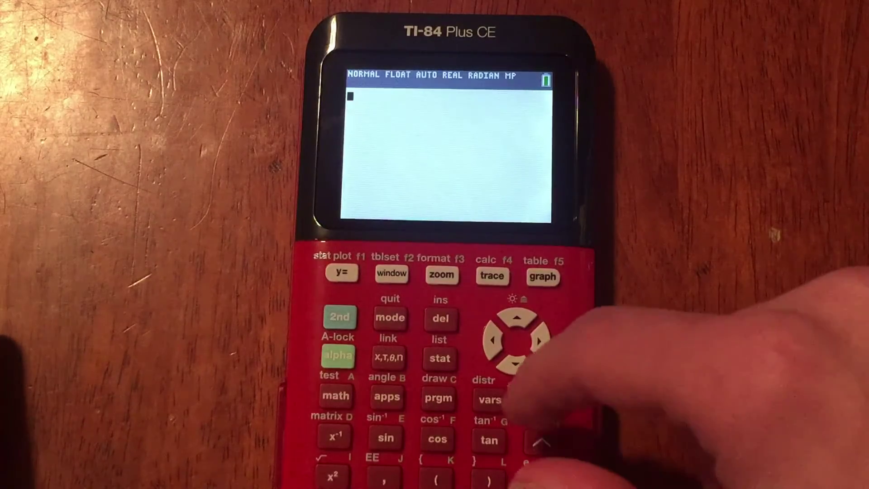
# Open Cesium from apps, launch CE2048, and slide the tiles up.
pyautogui.press('apps')
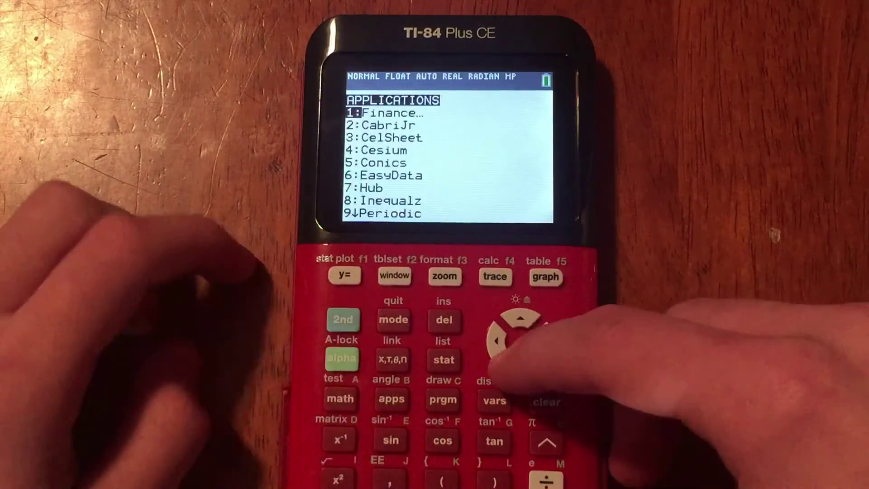
pyautogui.press('Down')
pyautogui.press('Down')
pyautogui.press('Down')
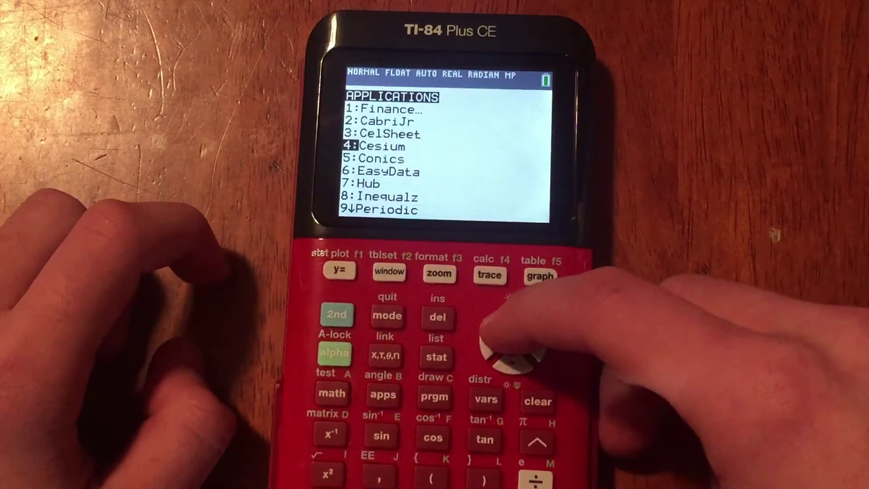
pyautogui.press('Return')
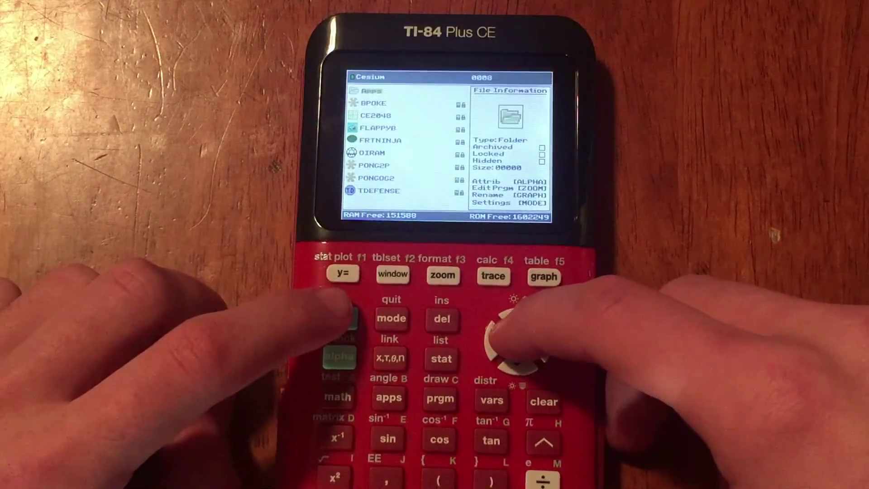
pyautogui.press('Down')
pyautogui.press('Down')
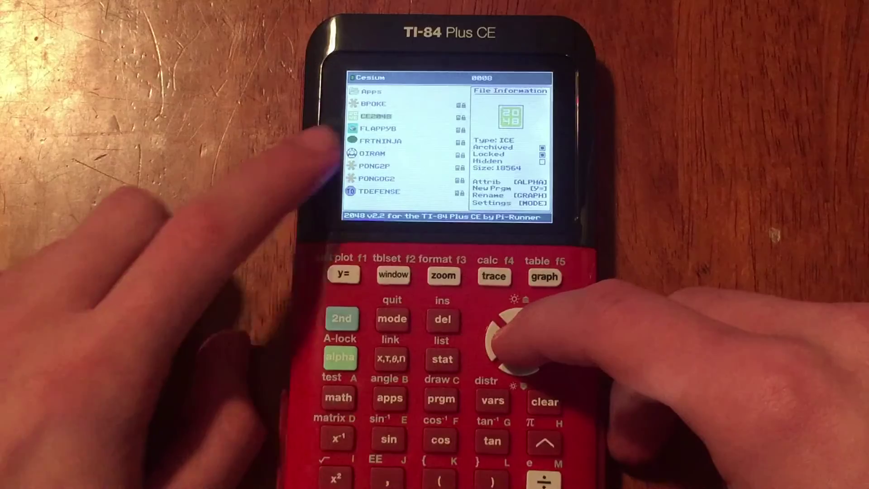
pyautogui.press('Return')
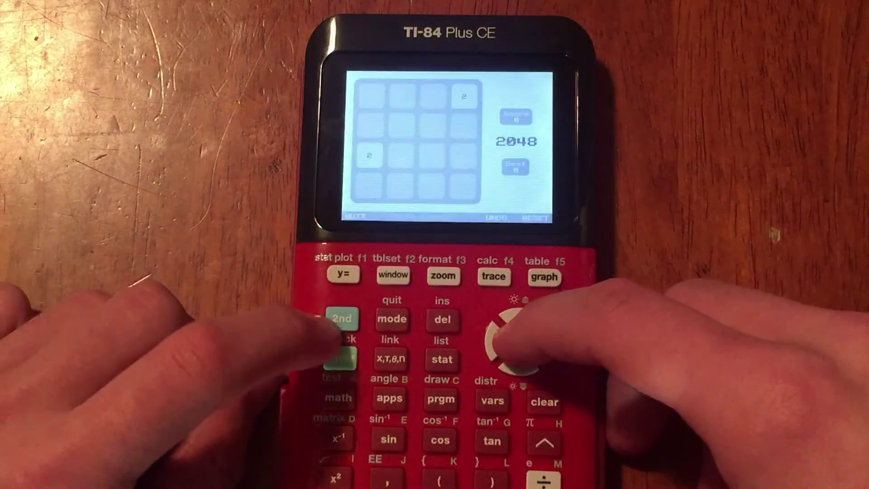
pyautogui.press('Up')
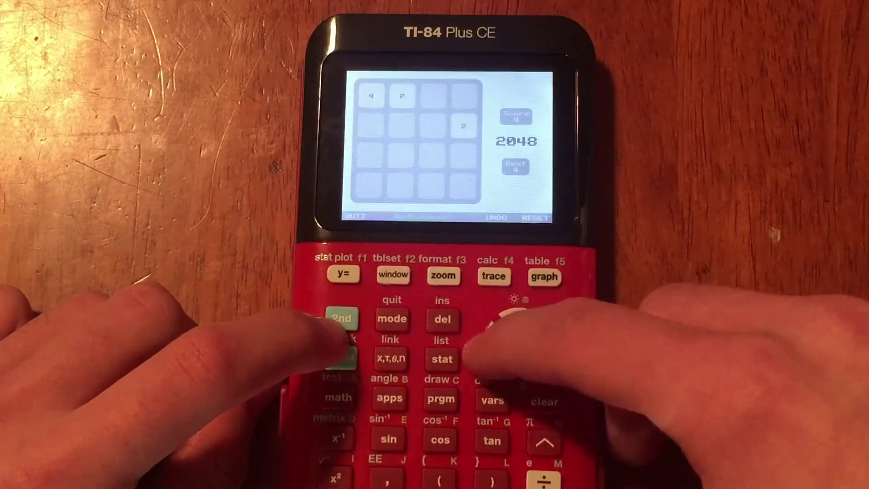